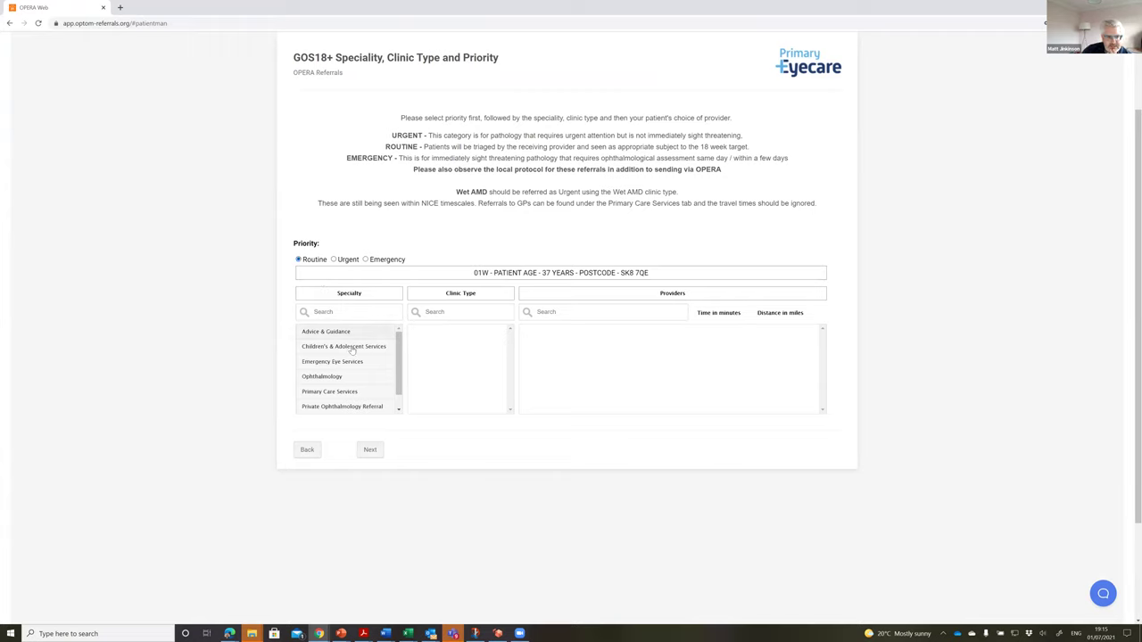
Step: Choose Ophthalmology as the specialty and Cornea as the clinic type for the routine referral, and review the provider list
click(357, 384)
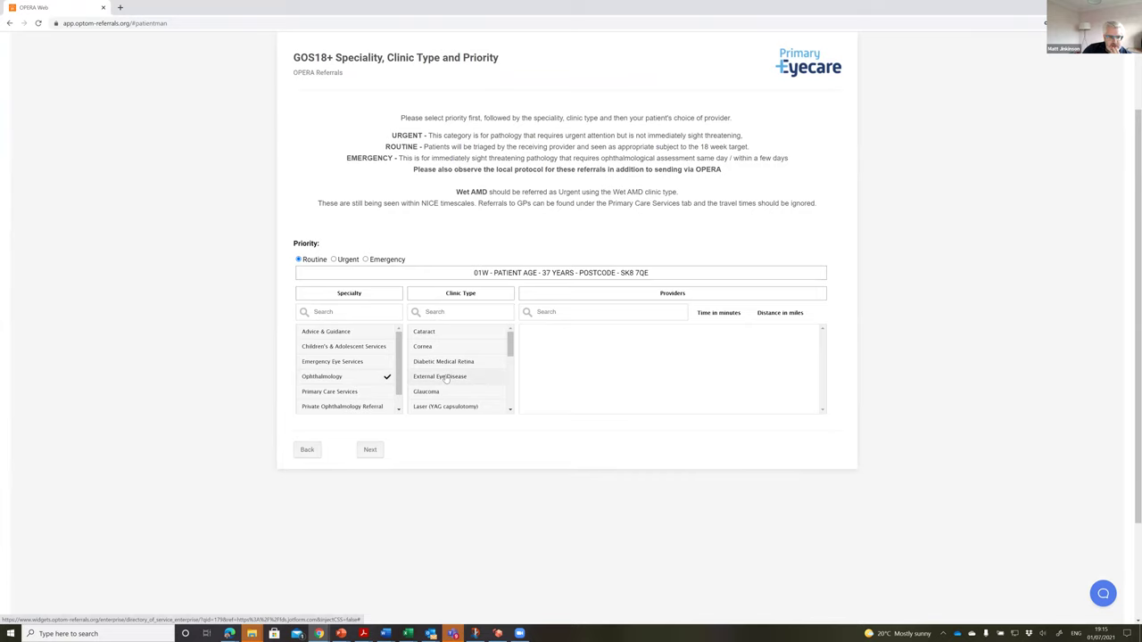
mouse_move(511, 347)
mouse_down()
mouse_move(504, 403)
mouse_move(506, 345)
mouse_up()
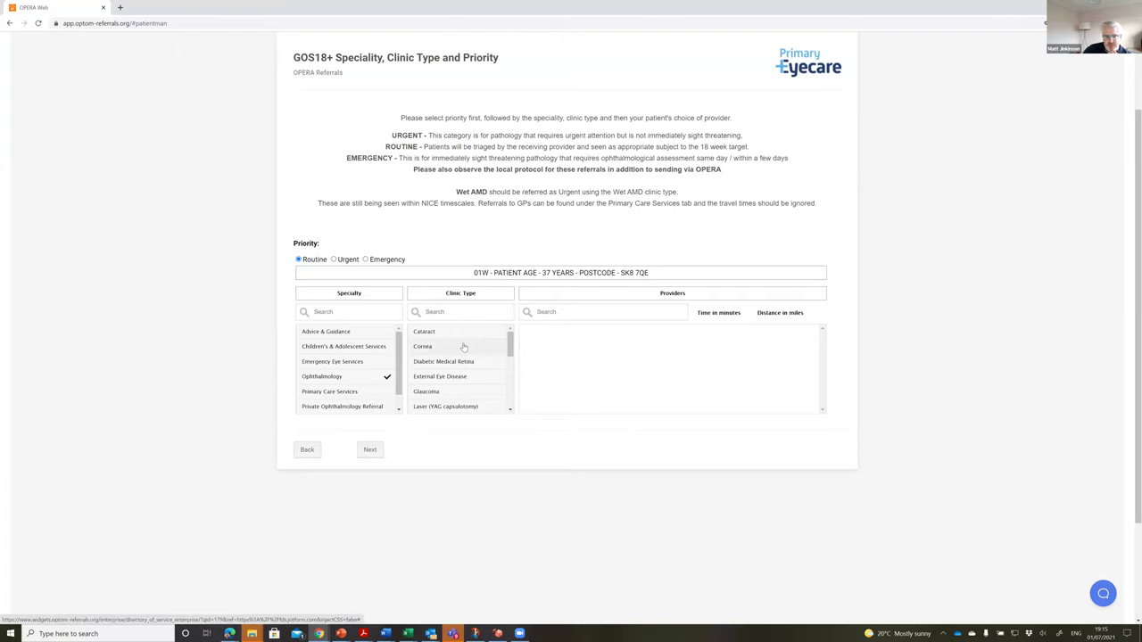
click(463, 347)
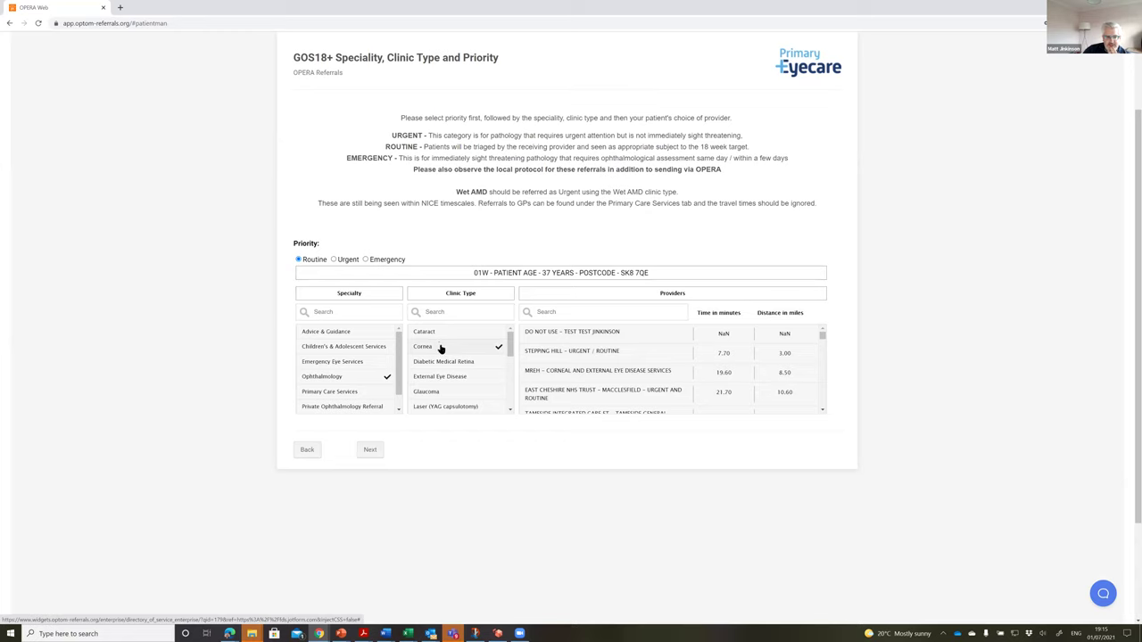
scroll(512, 346, down, 1)
scroll(513, 346, up, 1)
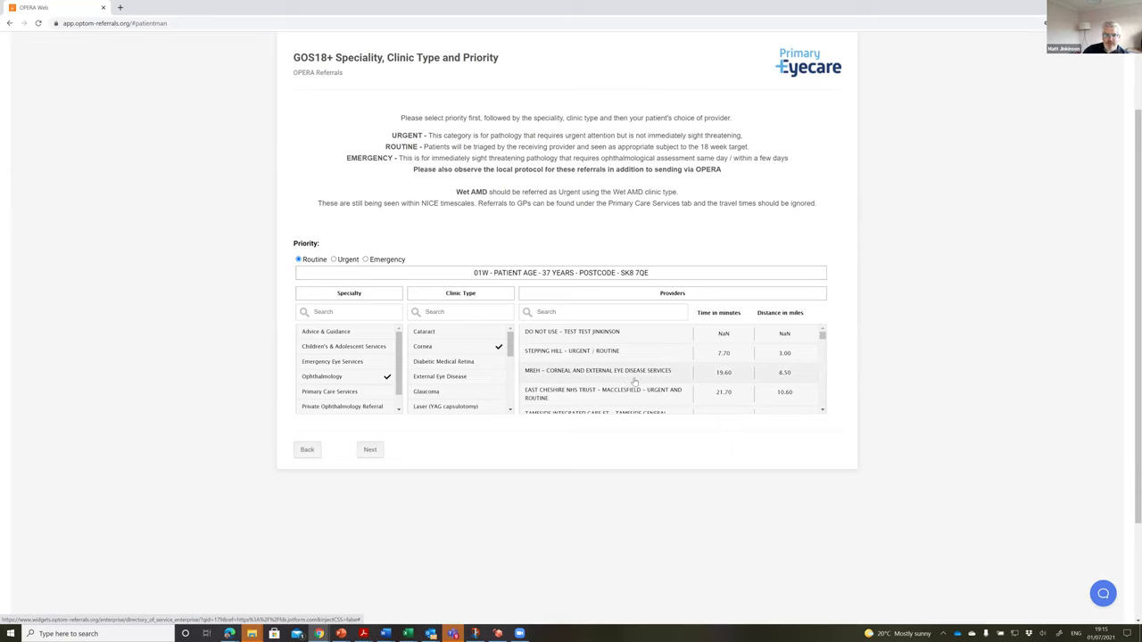
Step: Switch the clinic type to Not Otherwise Specified to compare its providers, and return to Cornea
drag(511, 345, 511, 366)
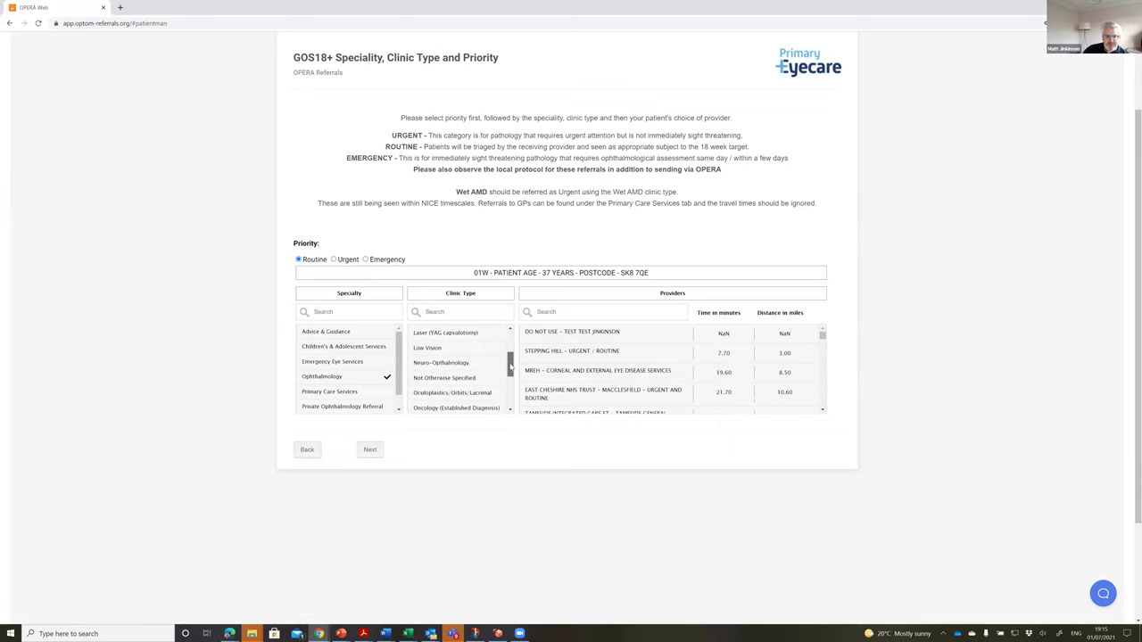
click(478, 380)
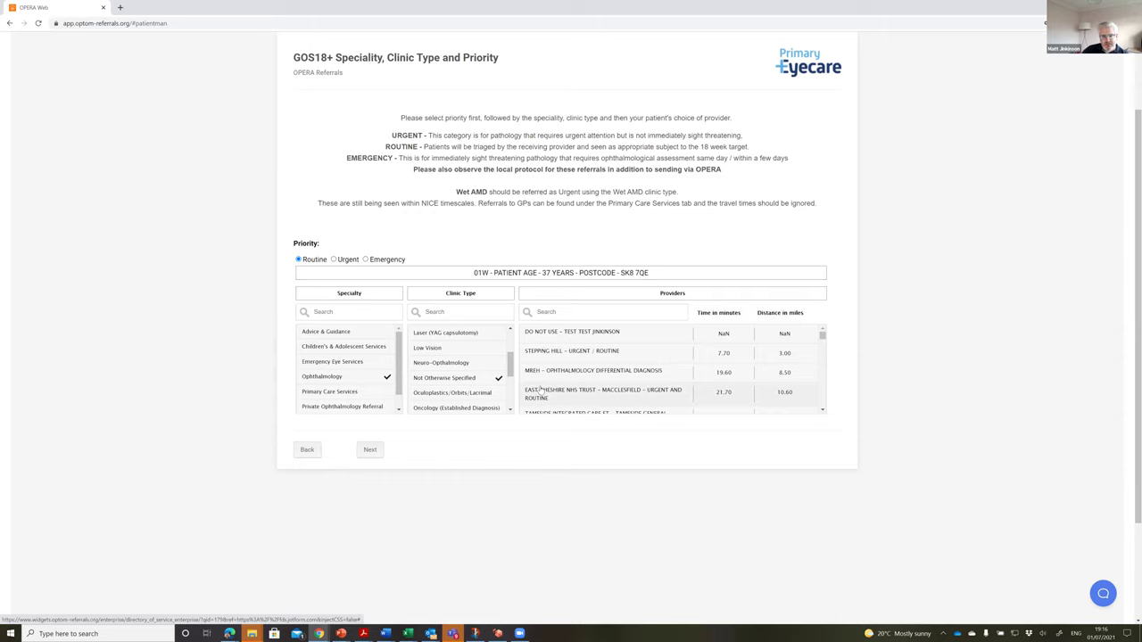
scroll(469, 353, up, 2)
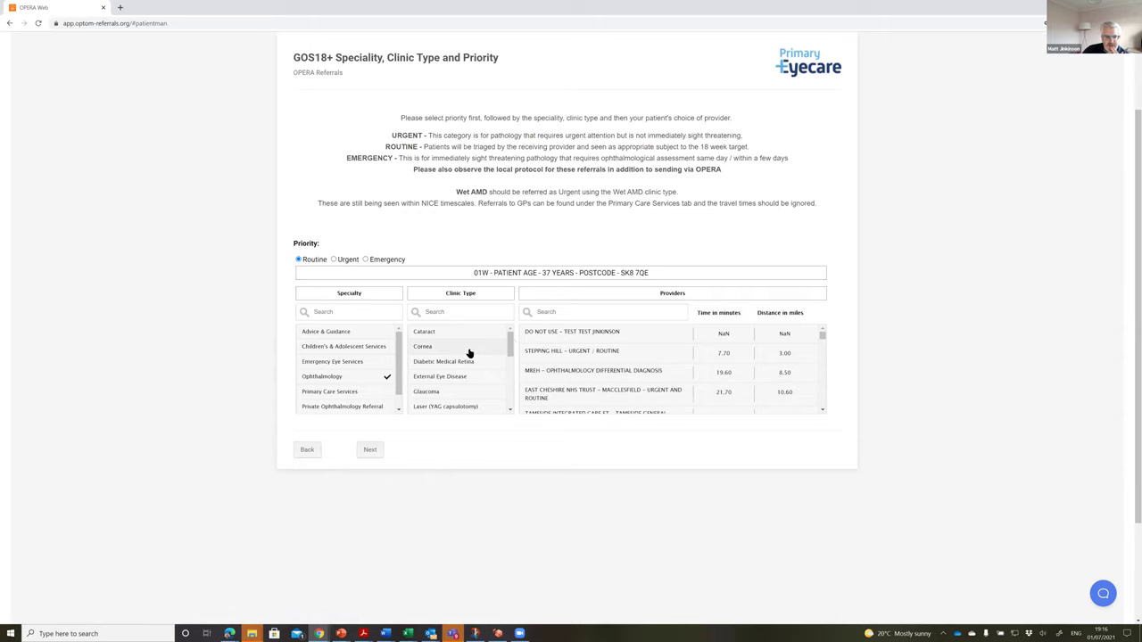
click(468, 350)
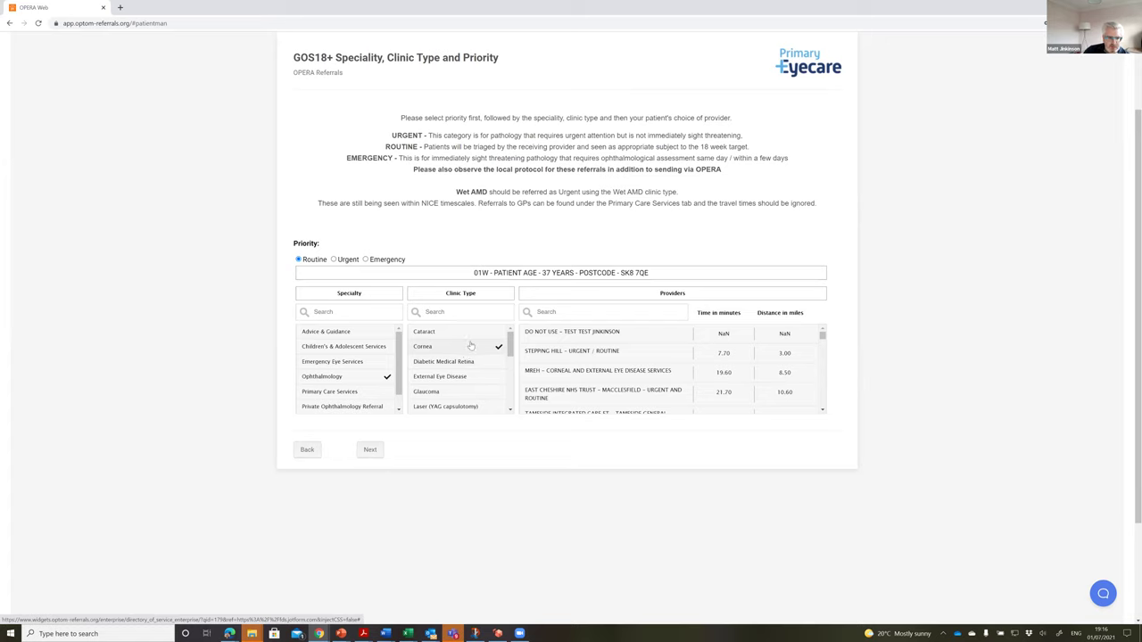
Step: Choose Other Medical Retina as the clinic type and look through its providers
drag(512, 348, 509, 387)
click(472, 379)
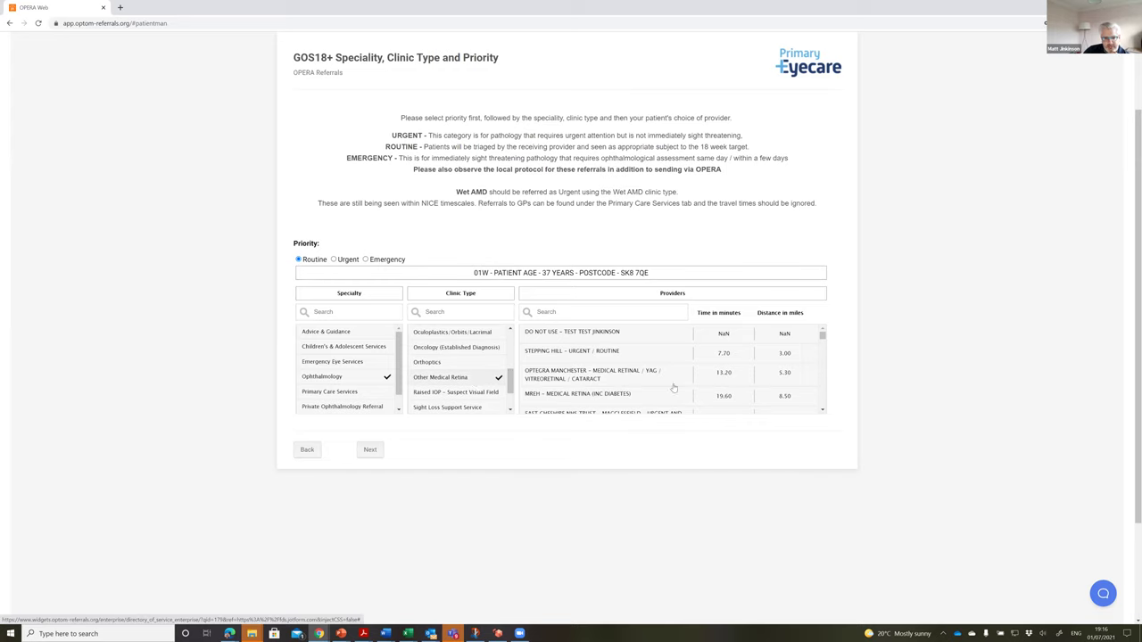
click(823, 411)
click(822, 411)
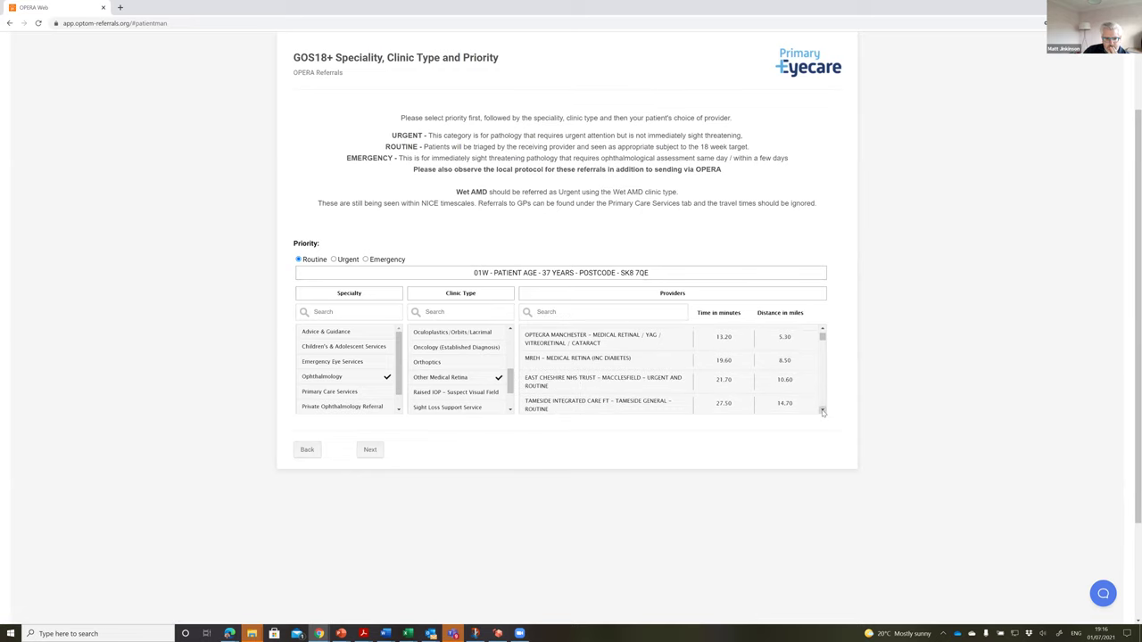
click(823, 329)
click(823, 329)
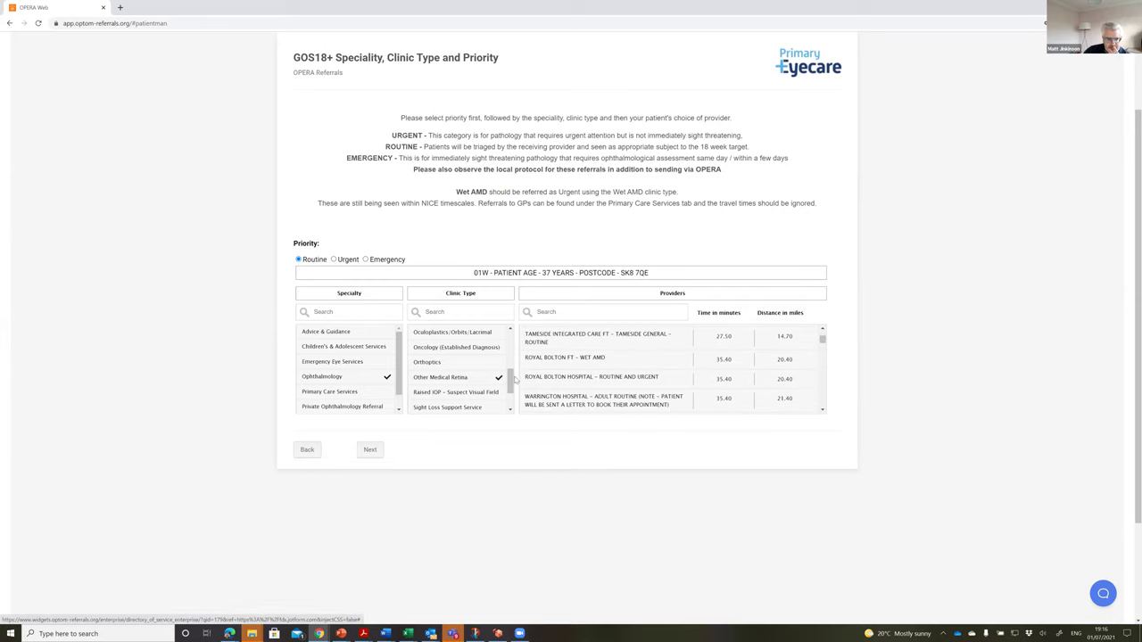
Step: Choose Wet AMD as the clinic type and browse the providers offered for it
scroll(460, 399, down, 2)
click(460, 404)
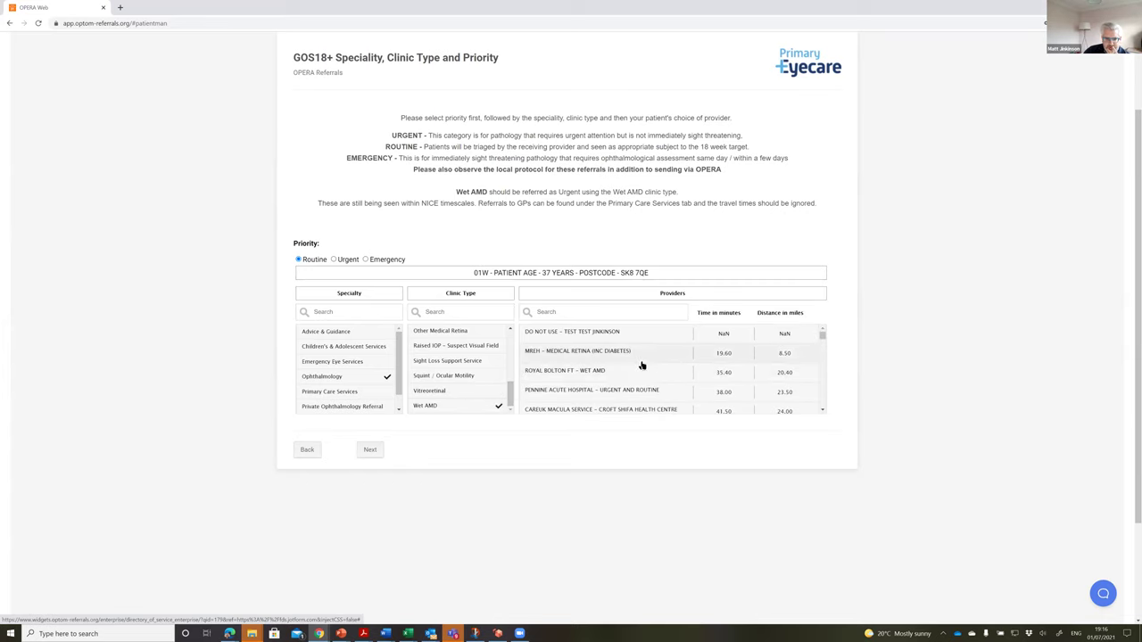
scroll(643, 365, down, 1)
scroll(643, 365, down, 1)
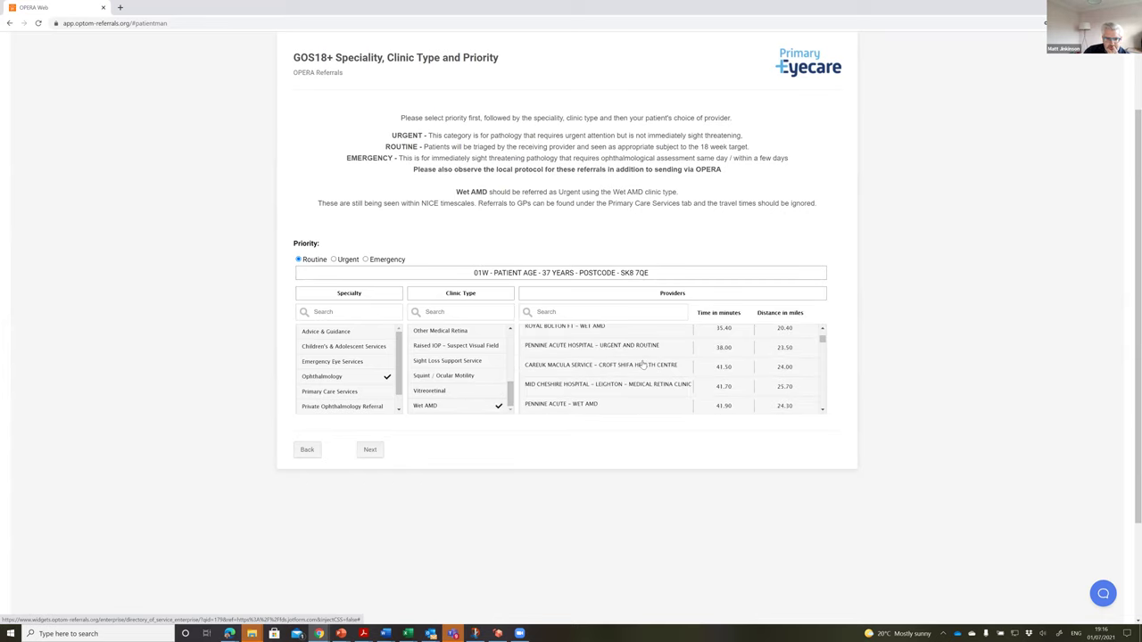
scroll(643, 365, up, 5)
scroll(510, 421, up, 2)
scroll(510, 421, up, 2)
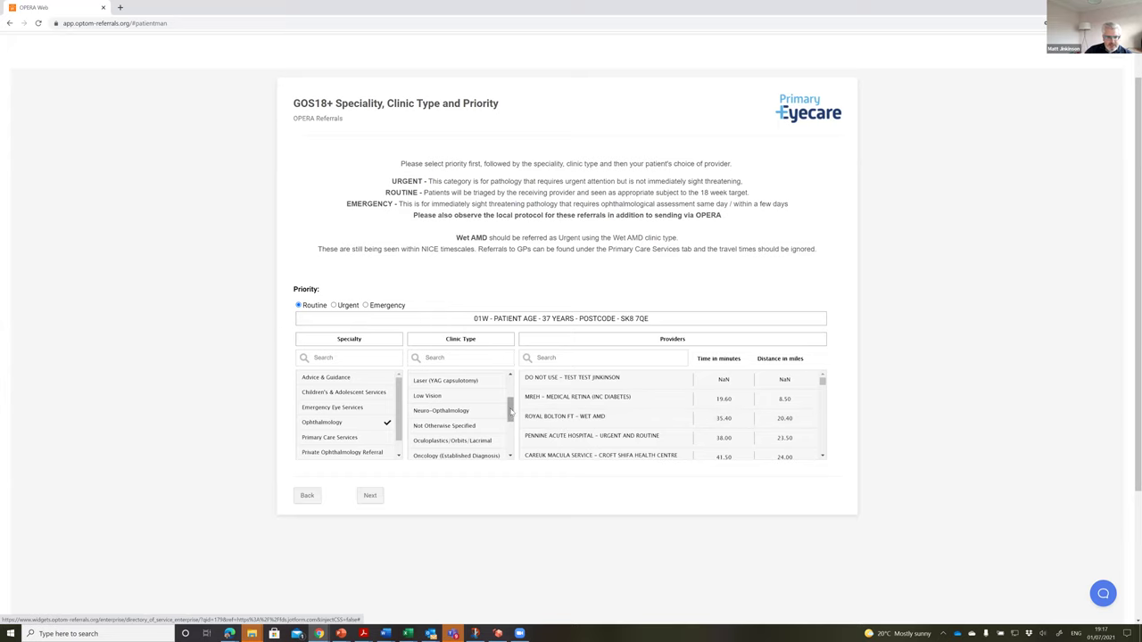
Step: Set the clinic type back to Cornea and select the "DO NOT USE" test provider
drag(511, 408, 513, 386)
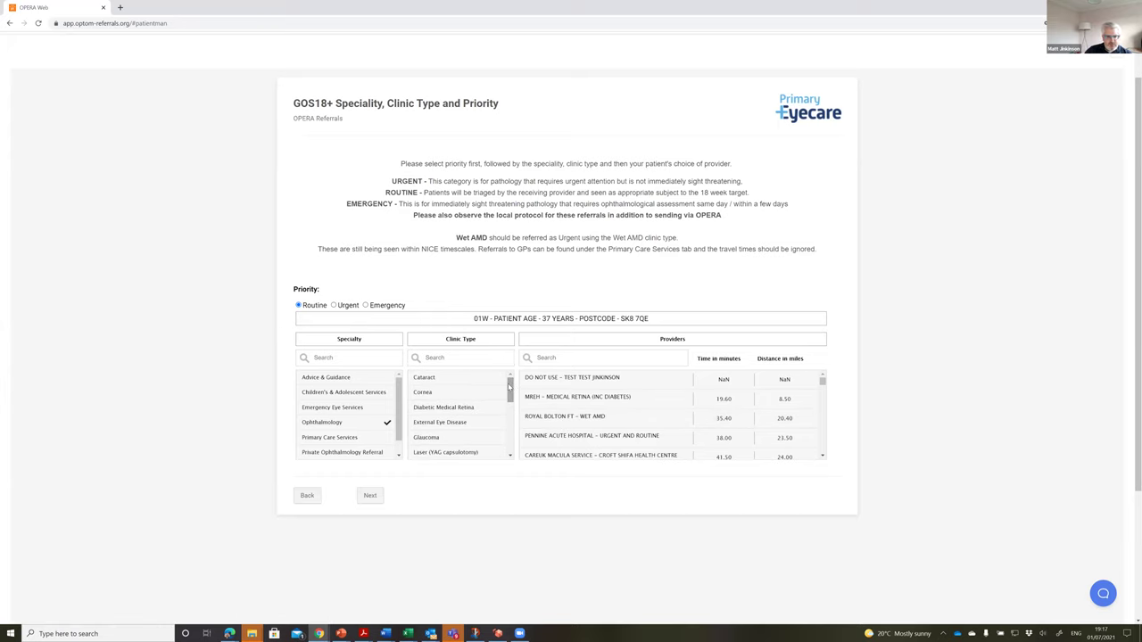
click(452, 394)
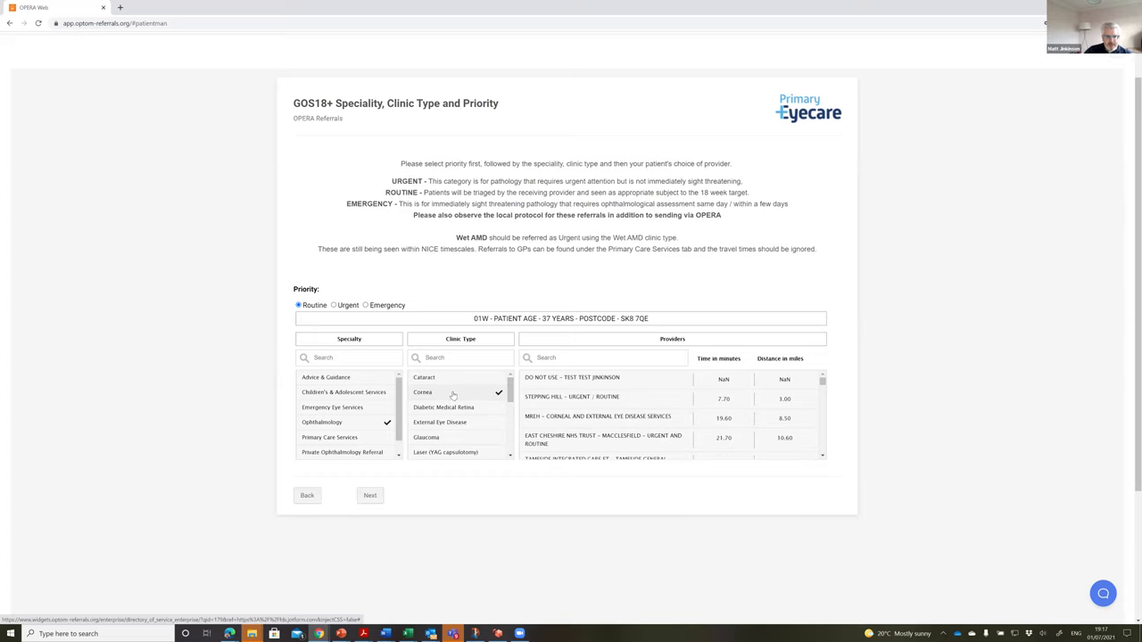
click(566, 379)
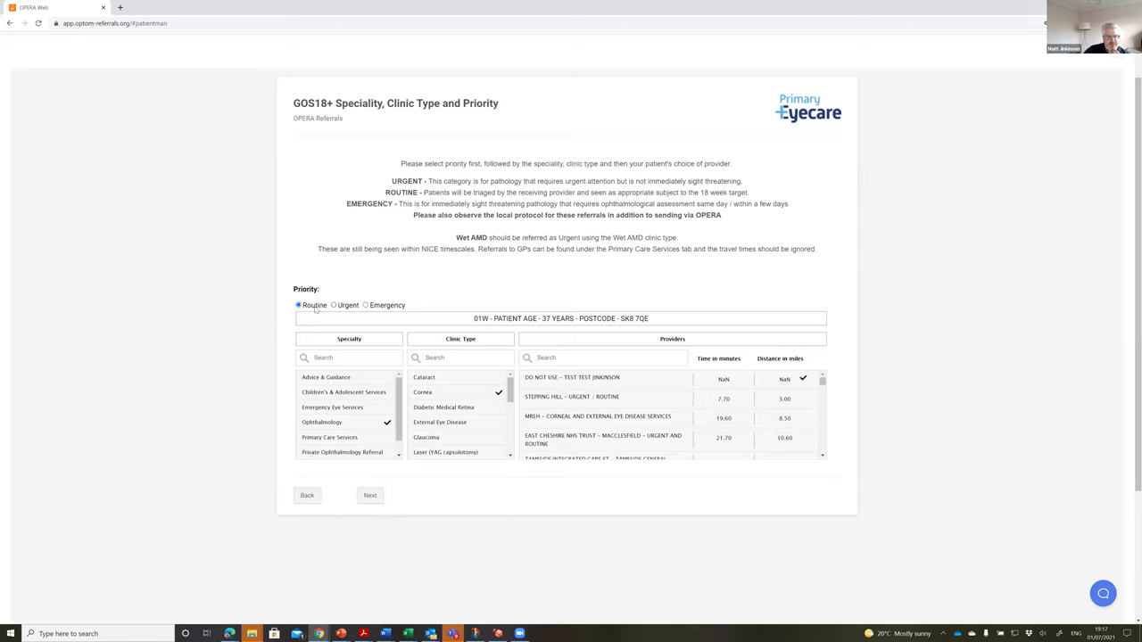
Step: Change the priority to Emergency and choose Emergency Eye Services with the Emergency Clinic Only clinic type
click(365, 305)
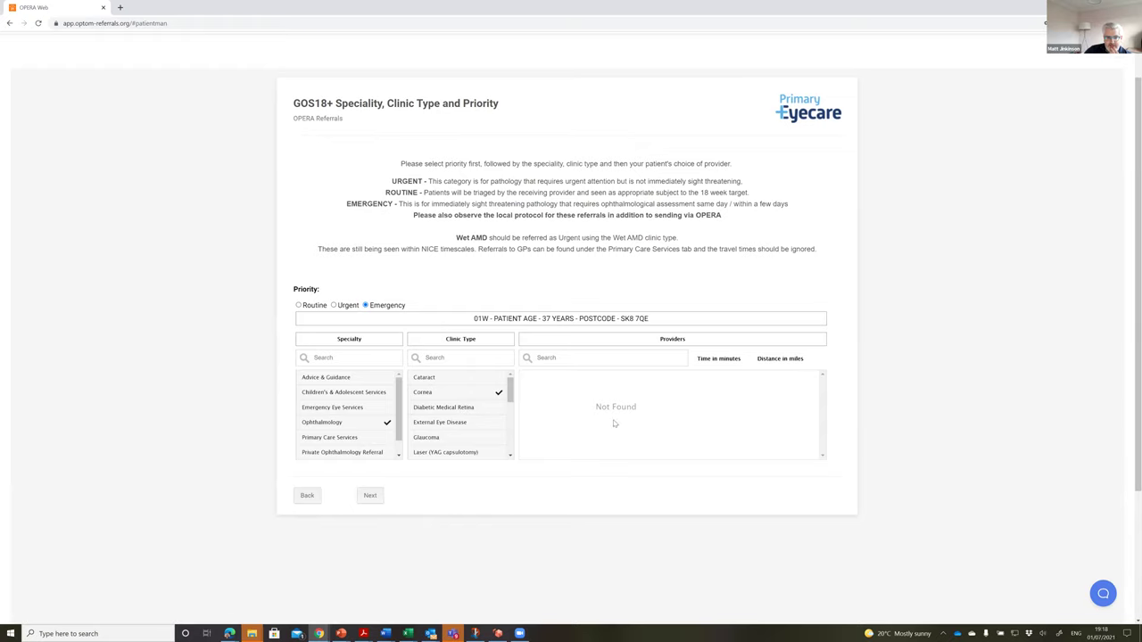
click(369, 406)
click(446, 378)
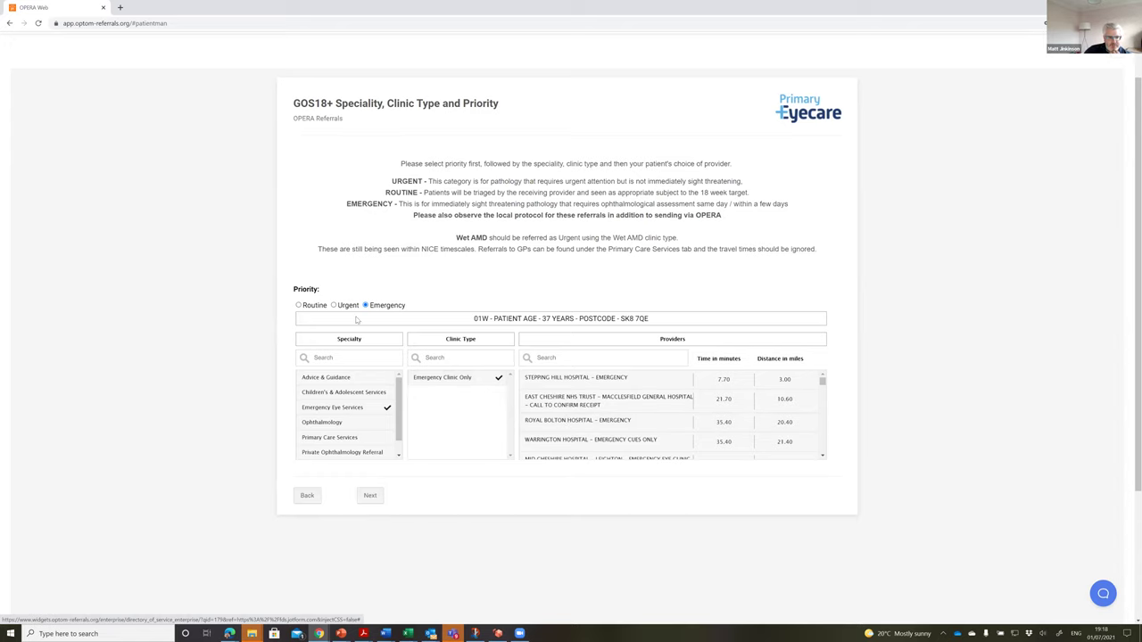
Step: Set the priority to Routine with Ophthalmology, Cornea and the test provider, and continue to the consent page
click(316, 306)
click(348, 423)
click(432, 393)
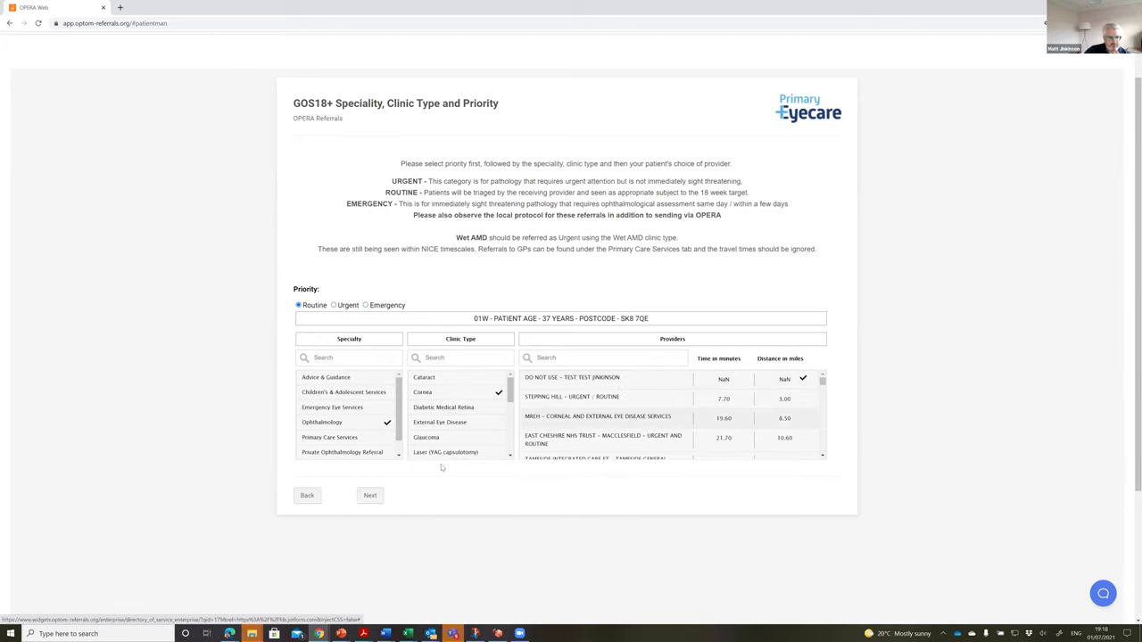
click(373, 497)
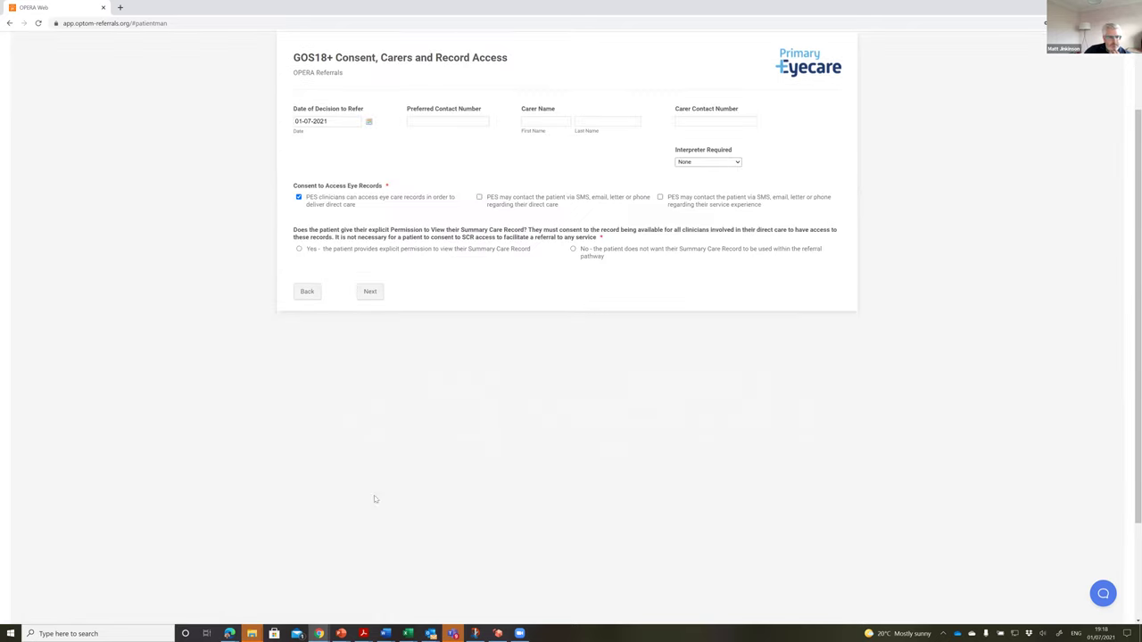
Step: Record that the patient does not want their Summary Care Record used in the referral pathway, and continue
click(371, 292)
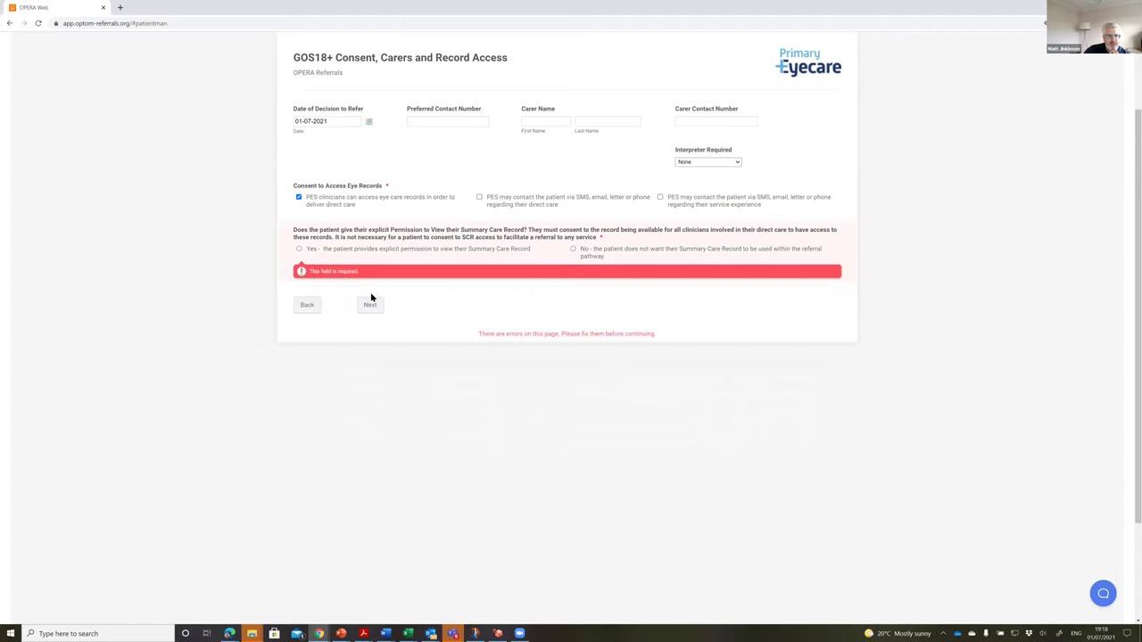
click(573, 249)
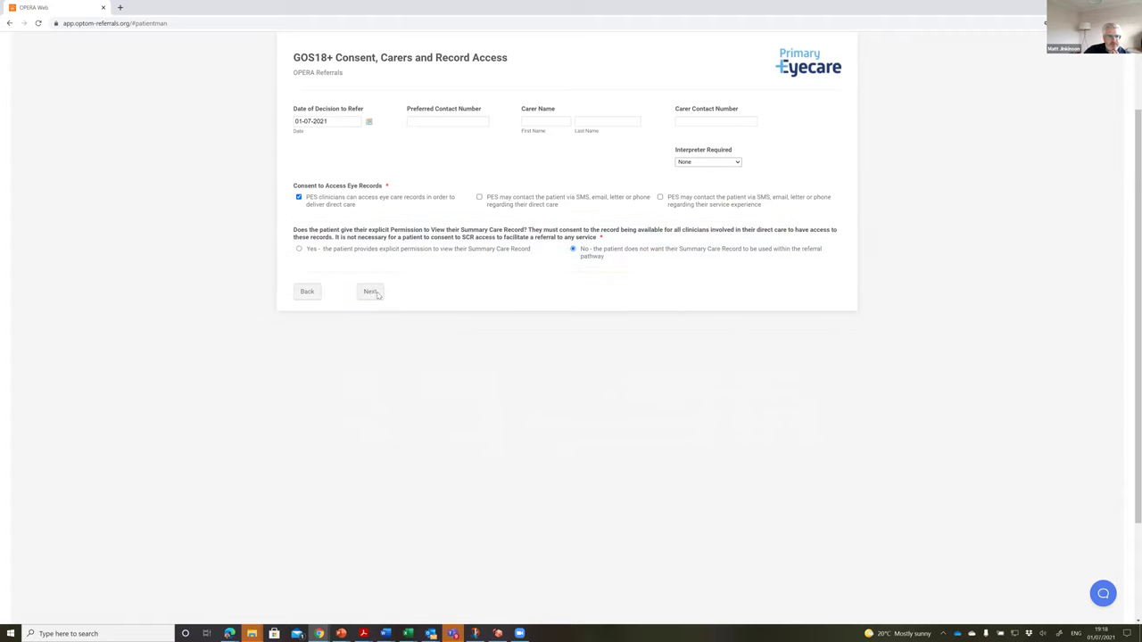
click(374, 294)
Step: Set unaided Snellen vision to Worse for the right eye and 6/3 for the left, mark refraction as not done, and continue
click(342, 172)
key(Return)
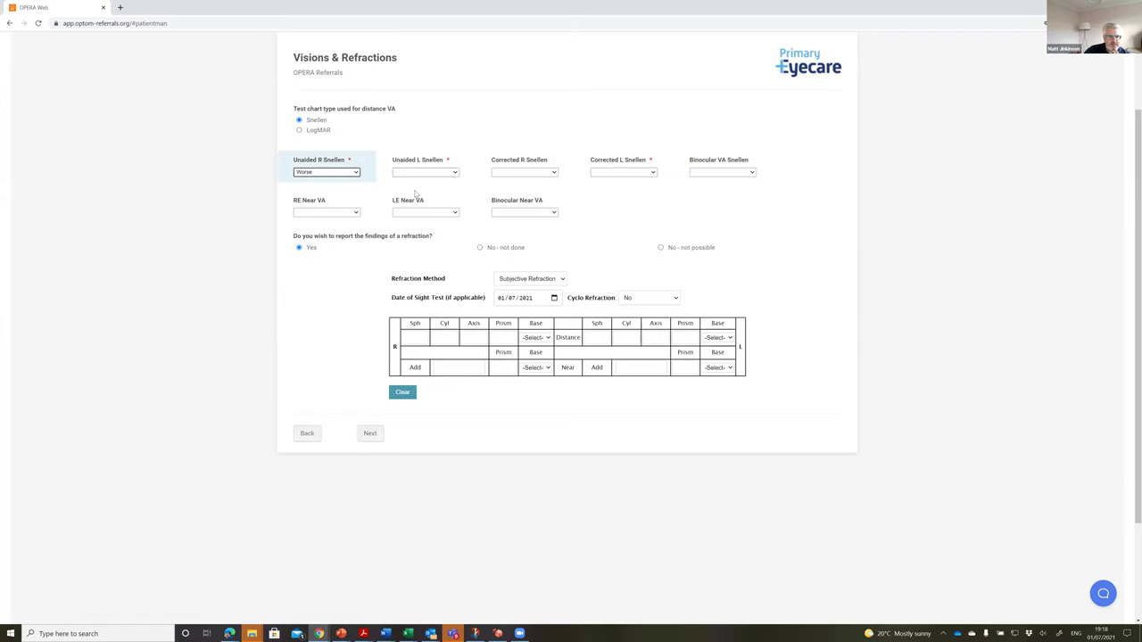
click(425, 172)
click(425, 241)
click(483, 248)
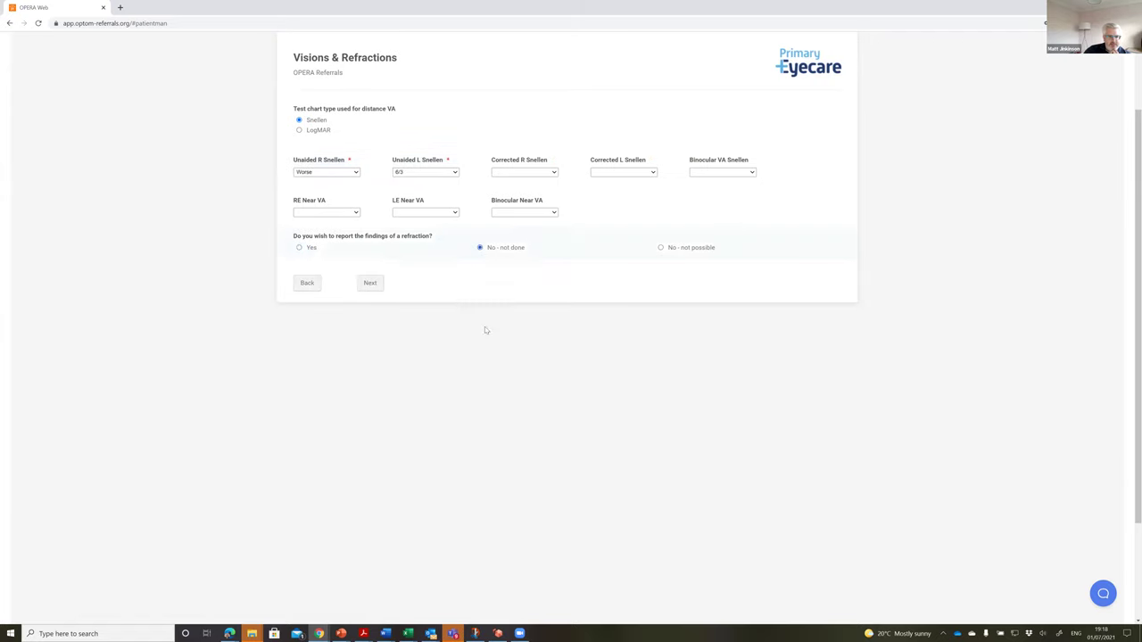
click(371, 284)
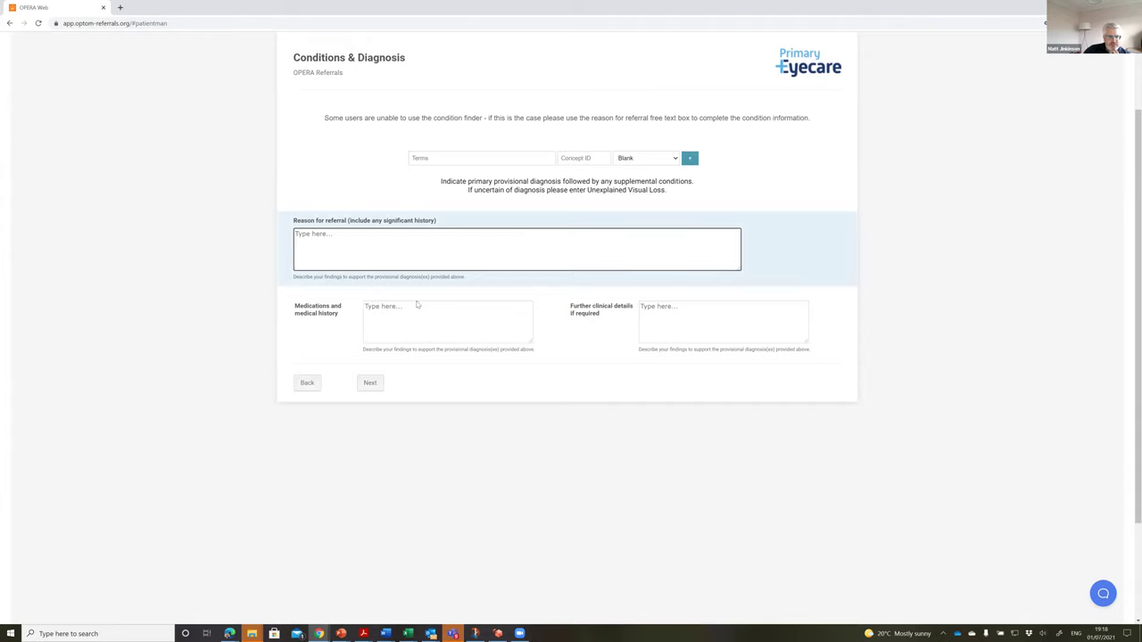
Step: Search the condition terms for "corneal", select Corneal scar as the diagnosis, and open its affected-eye options
click(453, 160)
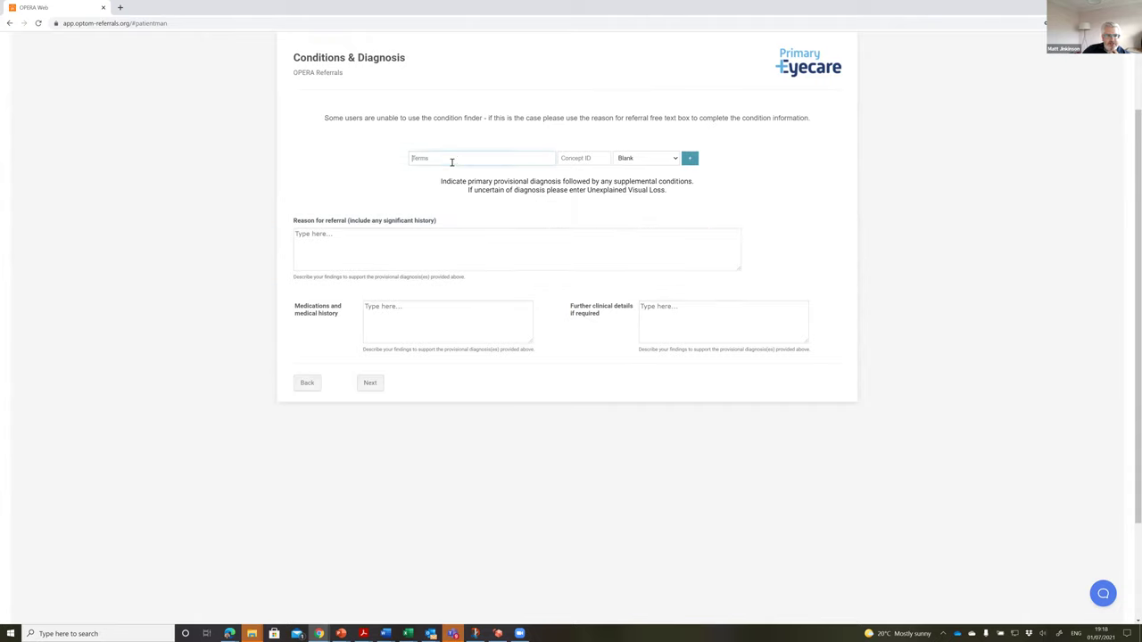
text(d)
key(BackSpace)
text(corneal)
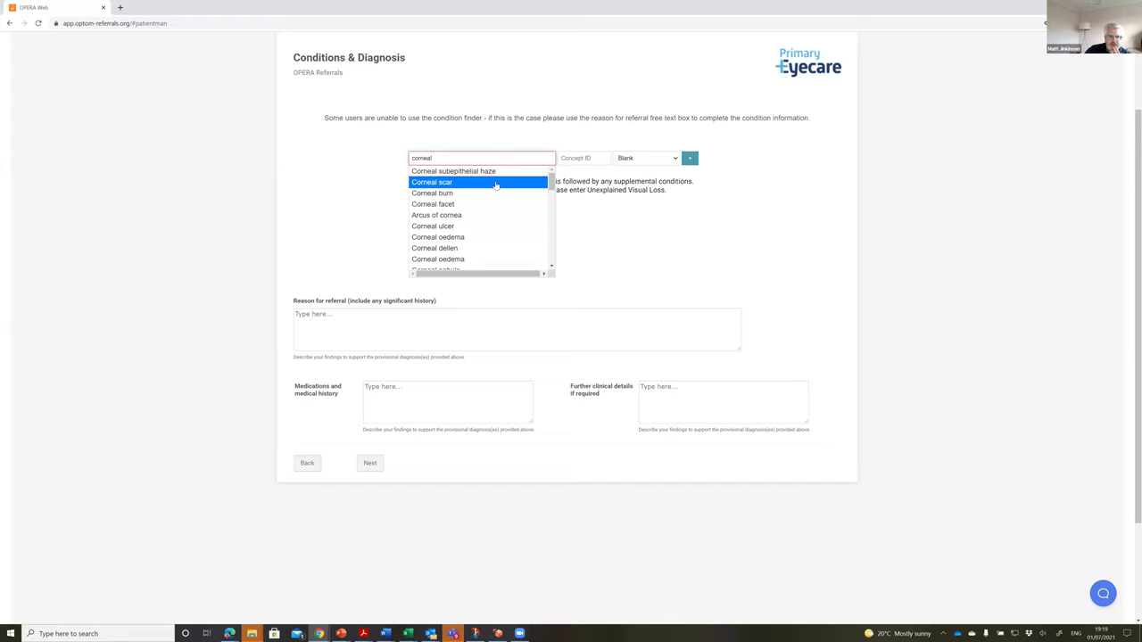
click(496, 183)
drag(590, 158, 557, 158)
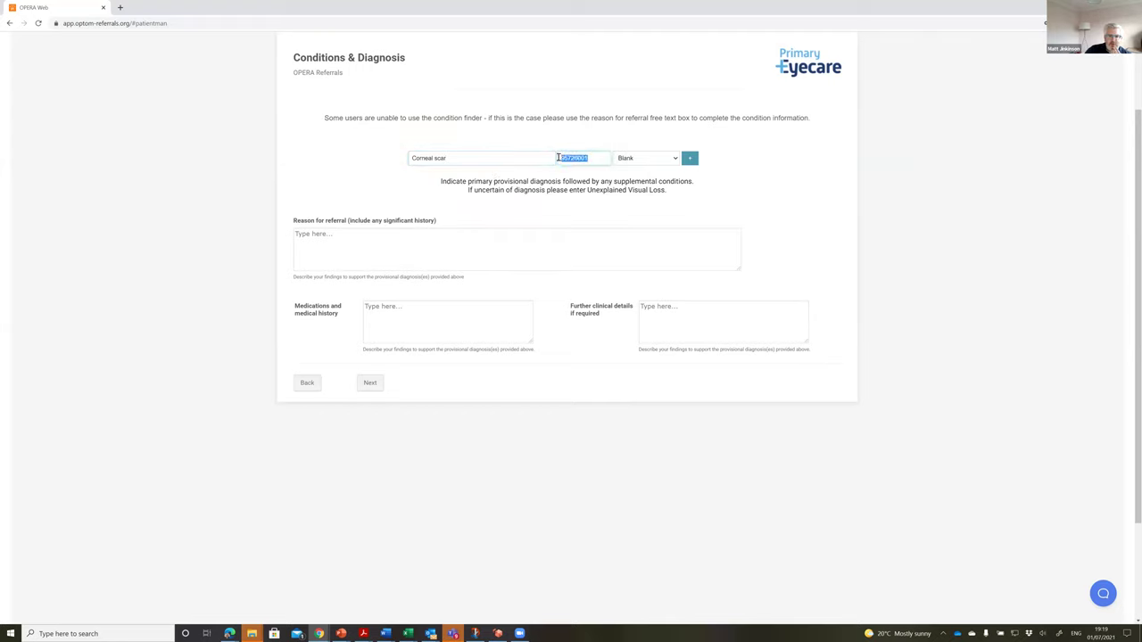
click(457, 158)
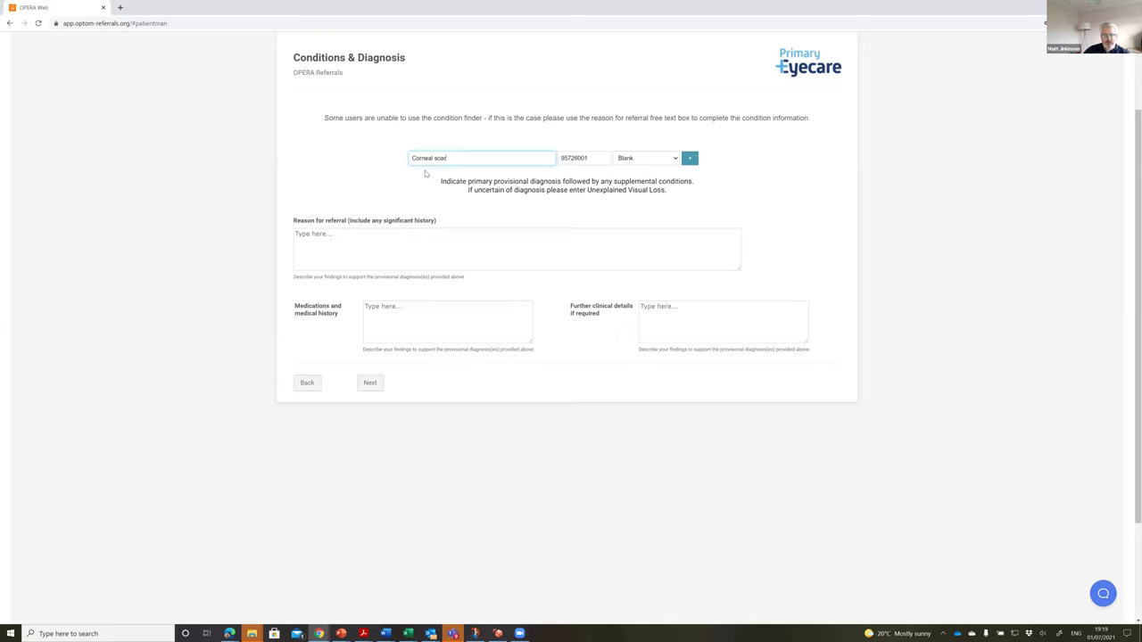
click(655, 158)
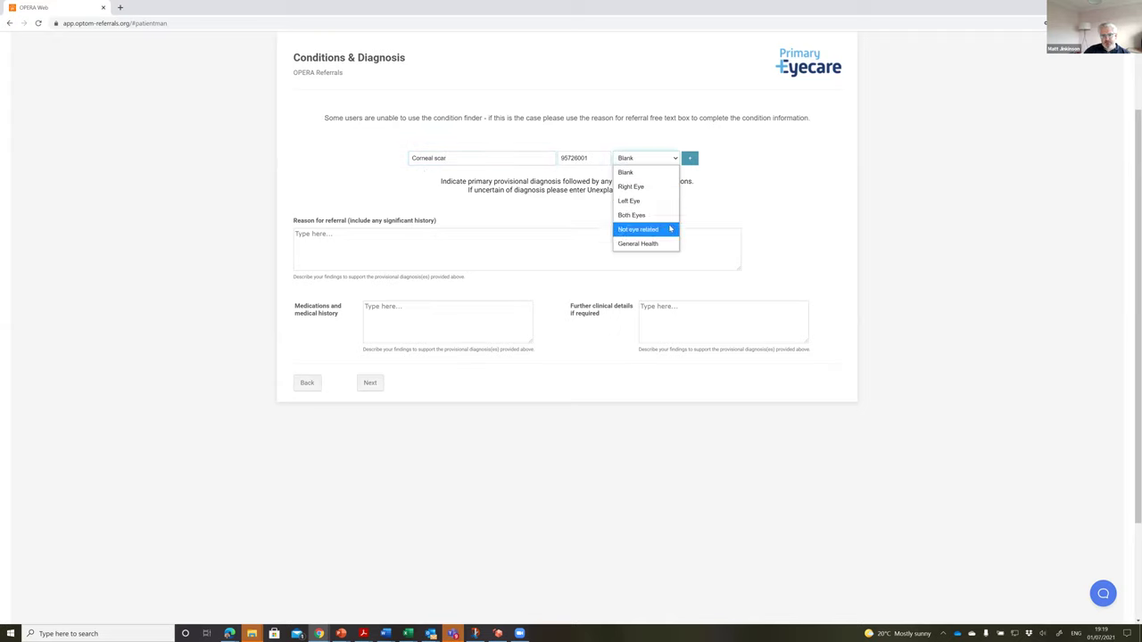